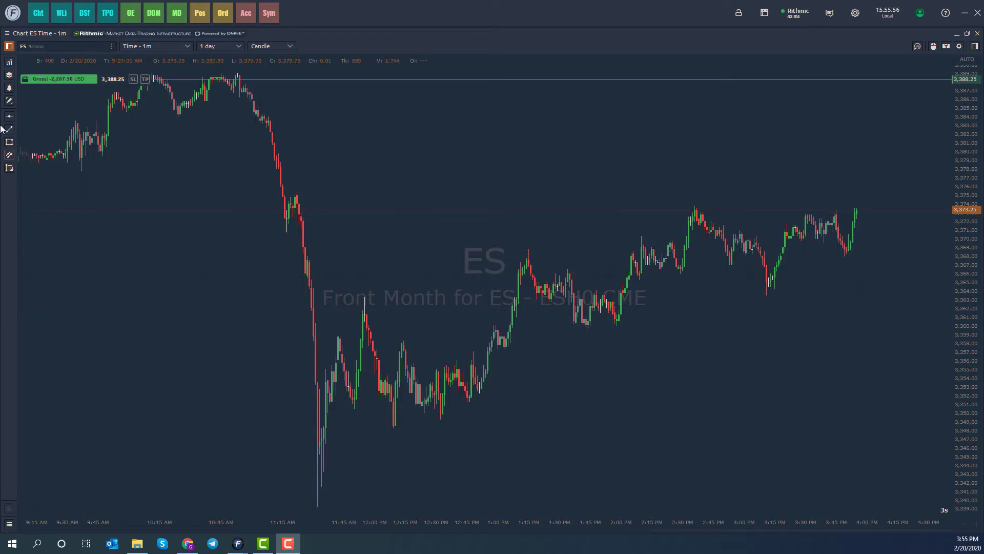
Step: Add Bollinger Bands (20:2) to the ES chart and close its settings
{"action": "left_click", "coordinate": [10, 63]}
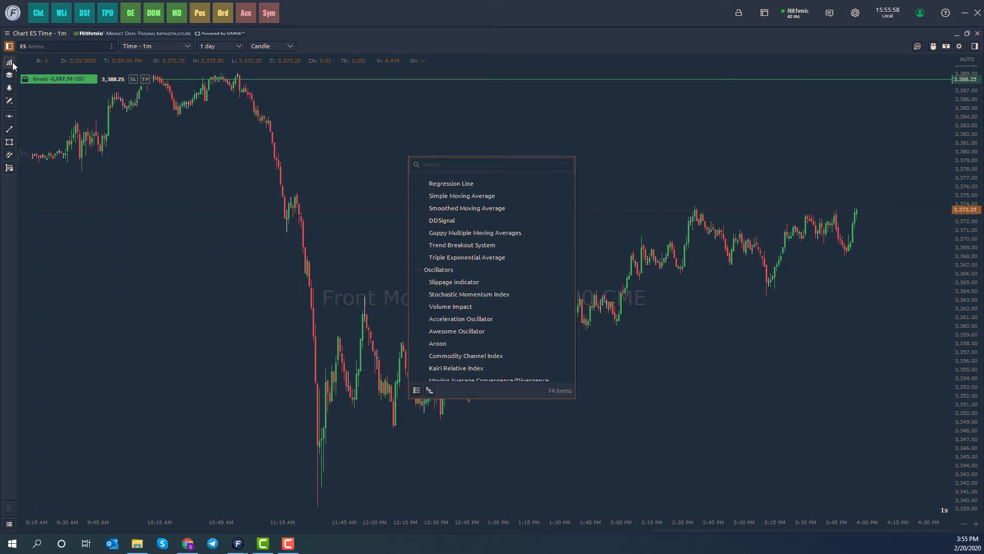
{"action": "scroll", "coordinate": [451, 334], "scroll_direction": "up", "scroll_amount": 4}
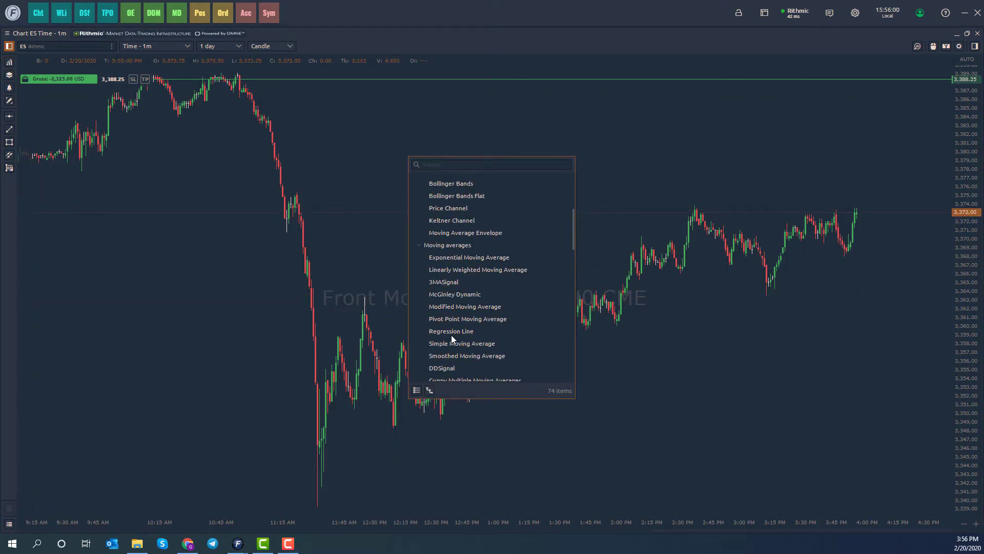
{"action": "scroll", "coordinate": [451, 334], "scroll_direction": "up", "scroll_amount": 1}
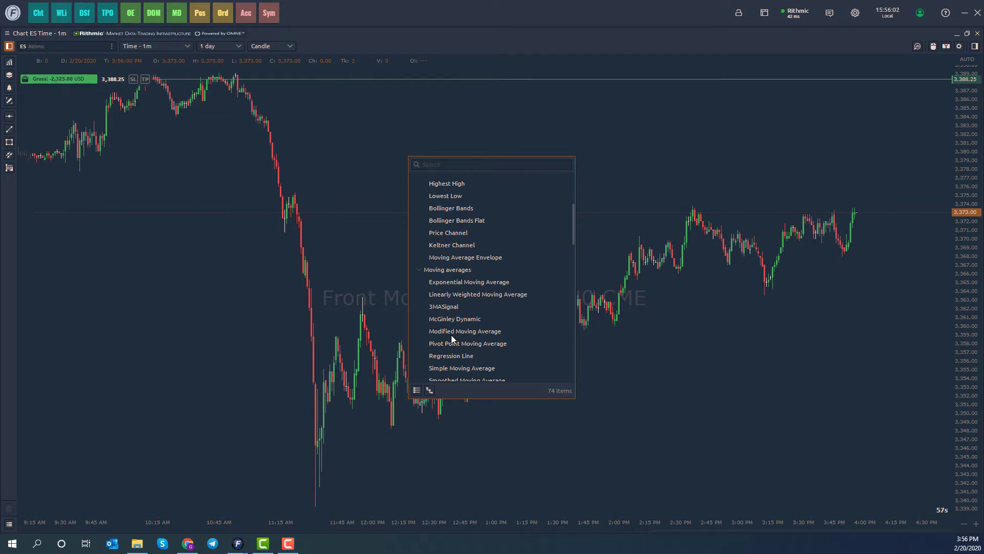
{"action": "left_click", "coordinate": [453, 207]}
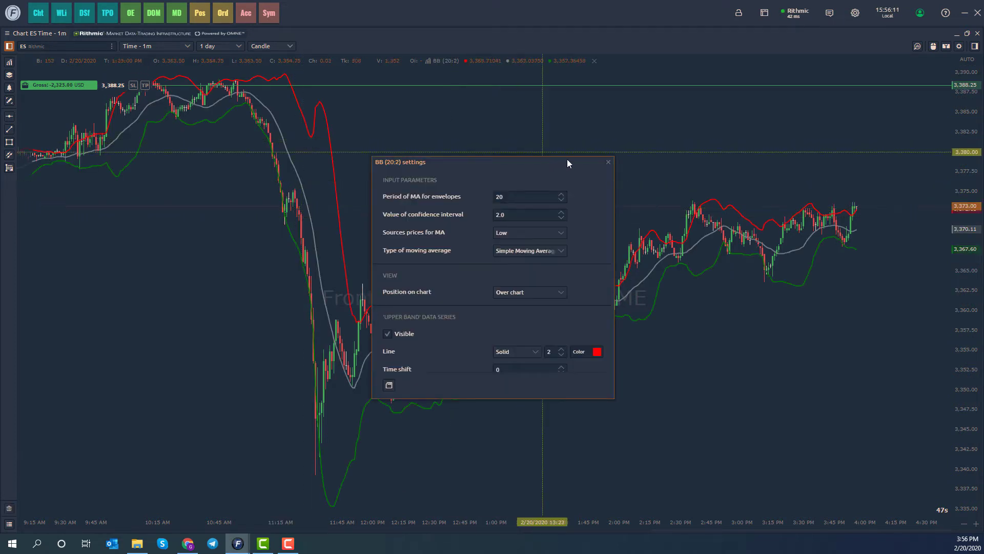
{"action": "left_click", "coordinate": [609, 162]}
Step: Add an Exponential Moving Average (2: Close) indicator to the chart
{"action": "left_click", "coordinate": [9, 62]}
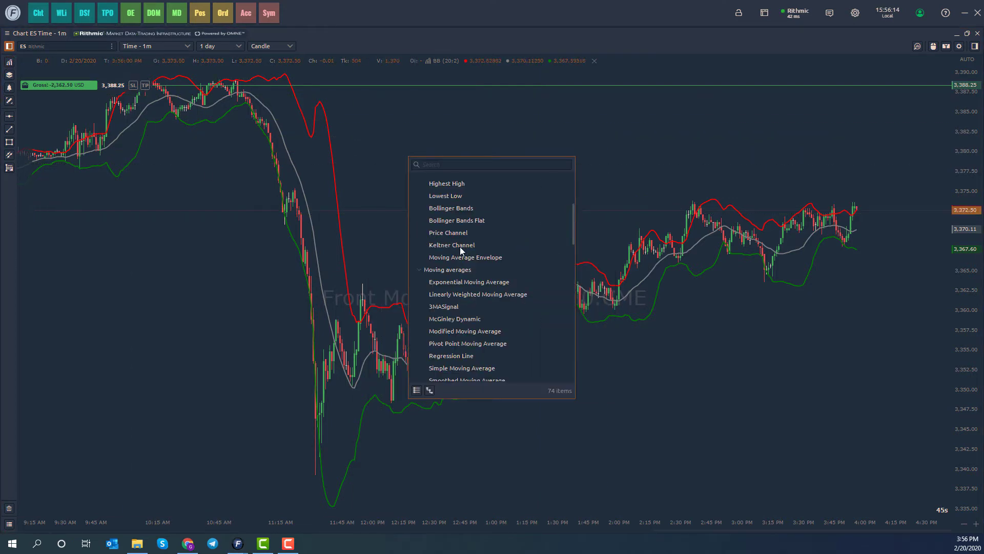
{"action": "left_click", "coordinate": [477, 285]}
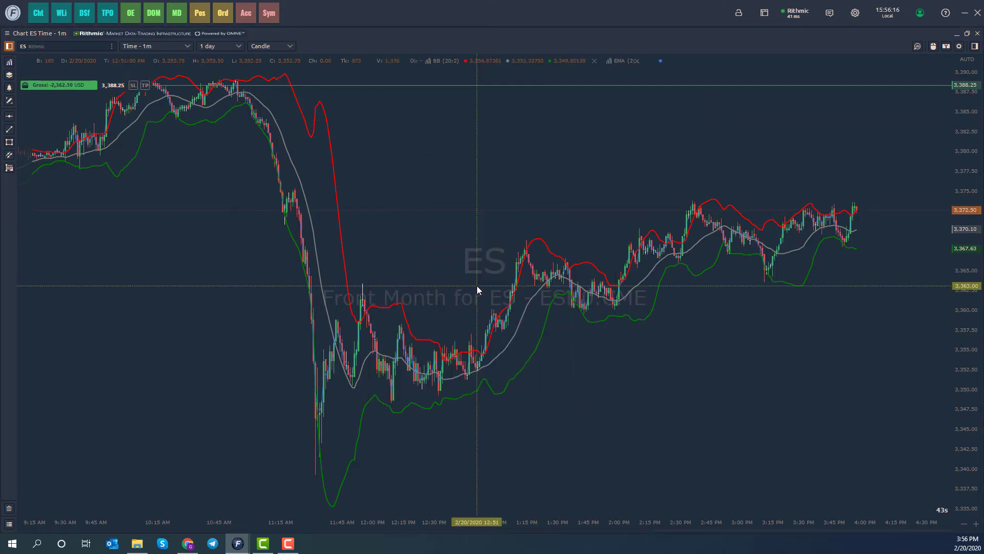
{"action": "left_click", "coordinate": [608, 162]}
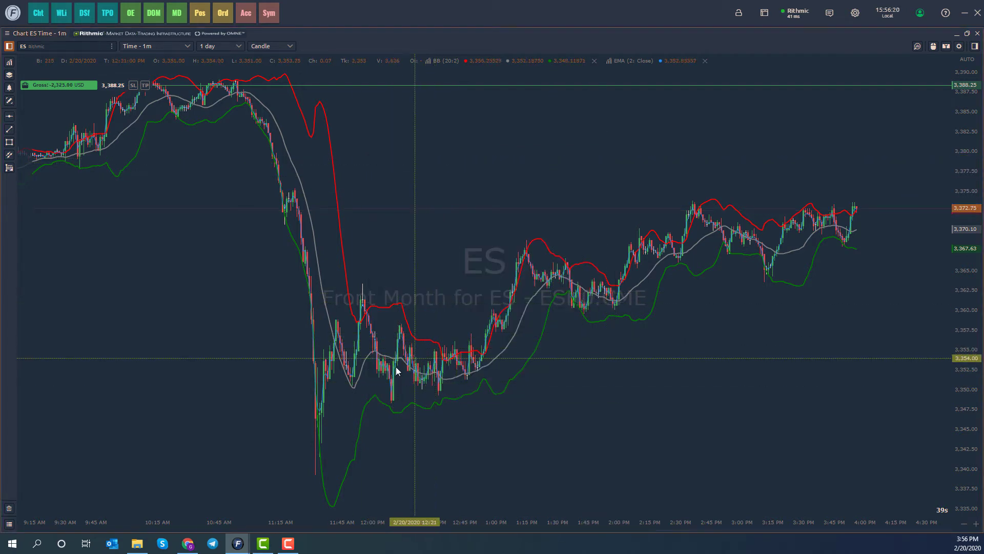
{"action": "left_click", "coordinate": [9, 523]}
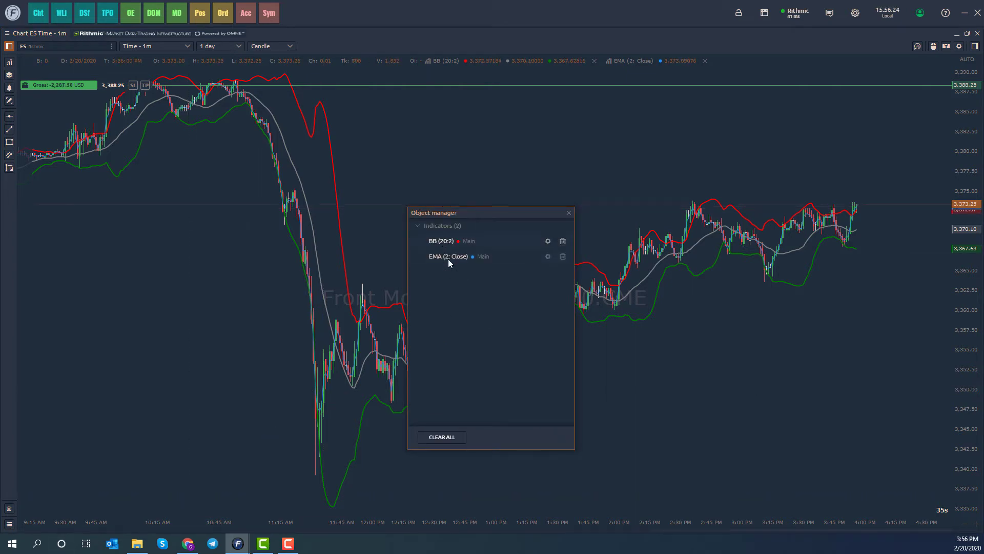
{"action": "mouse_move", "coordinate": [475, 266]}
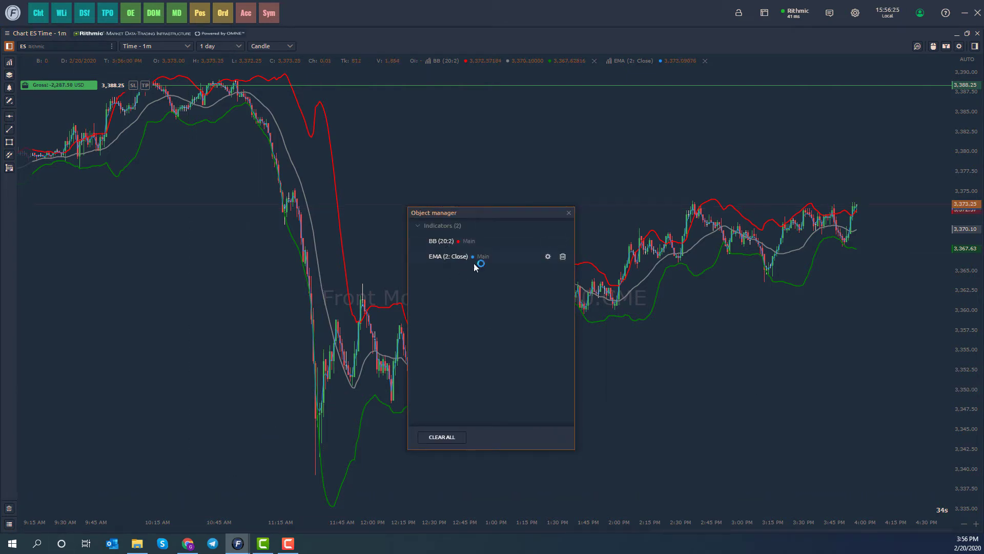
{"action": "left_click", "coordinate": [569, 213]}
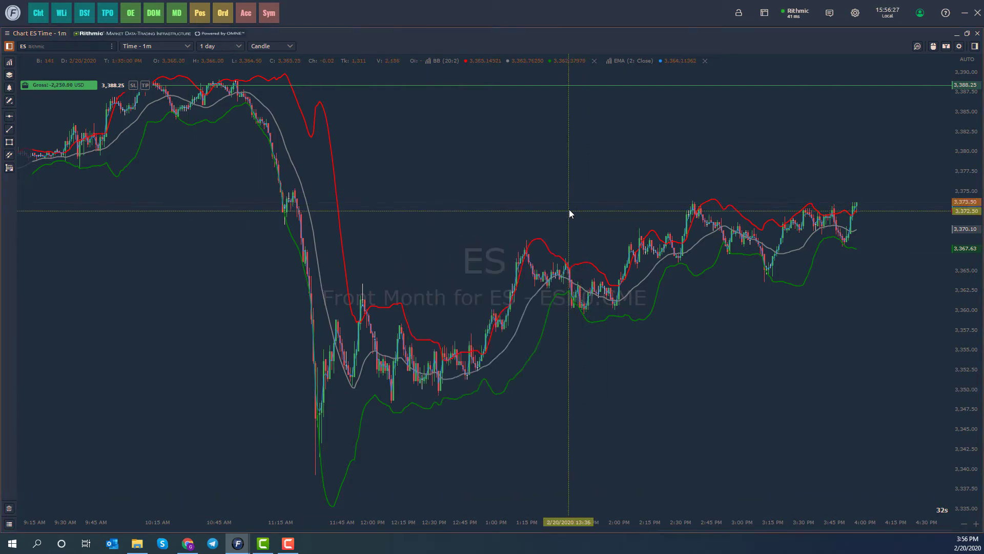
Step: Draw a triangle over the 11:00 AM–1:30 PM midday dip, lower-right corner near 3,352.50
{"action": "left_click", "coordinate": [10, 101]}
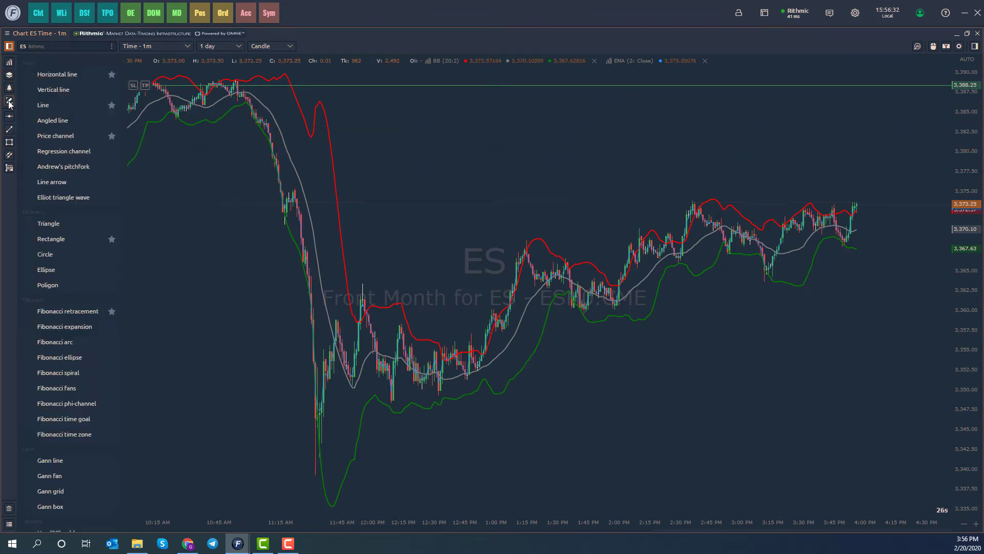
{"action": "left_click", "coordinate": [62, 226]}
{"action": "left_click", "coordinate": [404, 167]}
{"action": "left_click", "coordinate": [577, 373]}
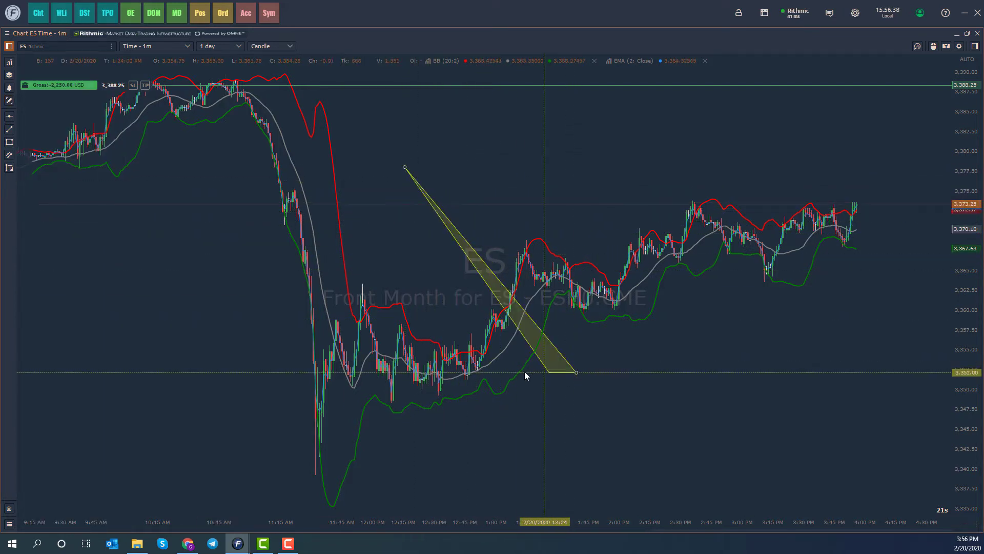
{"action": "left_click", "coordinate": [245, 375]}
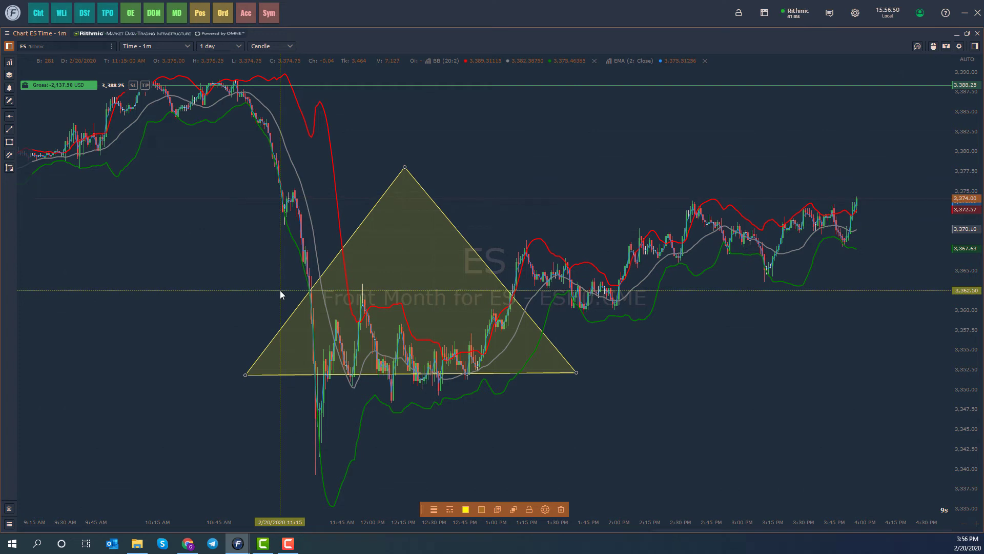
Step: Open the hamburger menu at the chart panel's top-left
{"action": "left_click", "coordinate": [7, 33]}
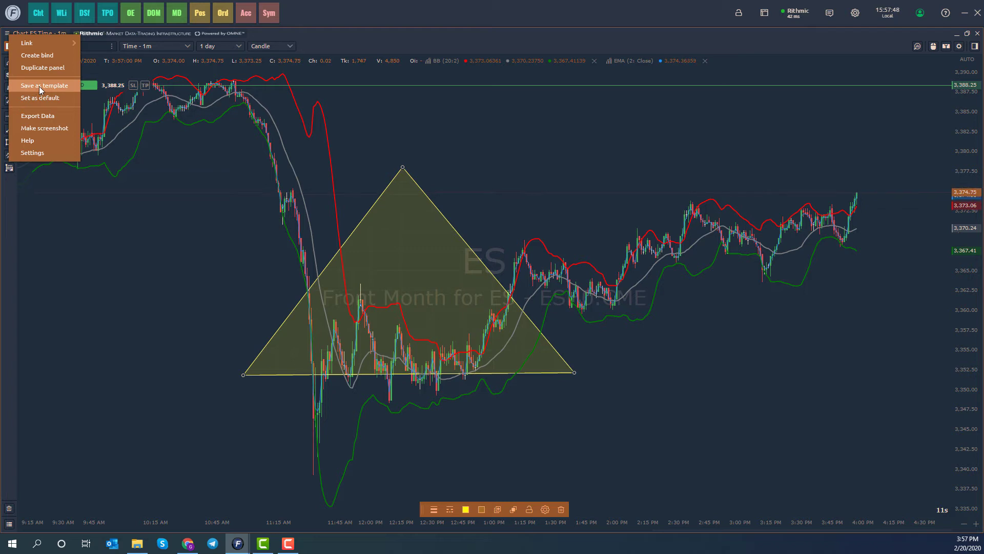
Step: Start Save as template, look over the replaceable templates, and keep 'As a new template'
{"action": "left_click", "coordinate": [48, 89]}
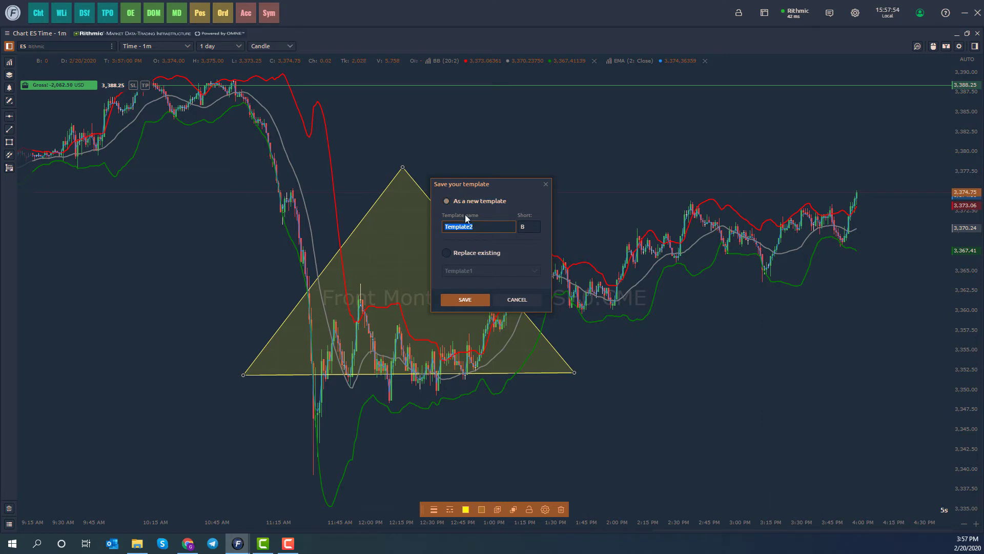
{"action": "left_click", "coordinate": [456, 252]}
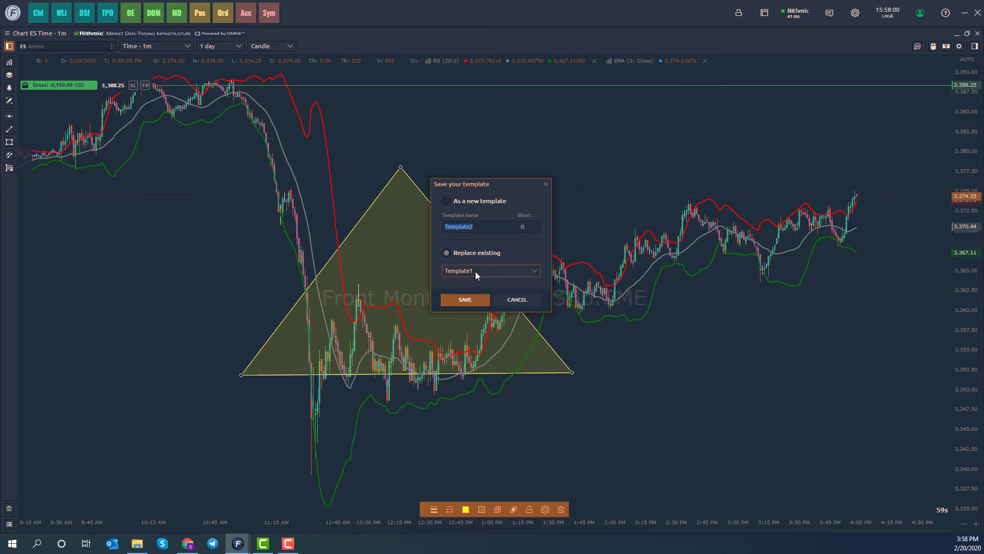
{"action": "left_click", "coordinate": [475, 271]}
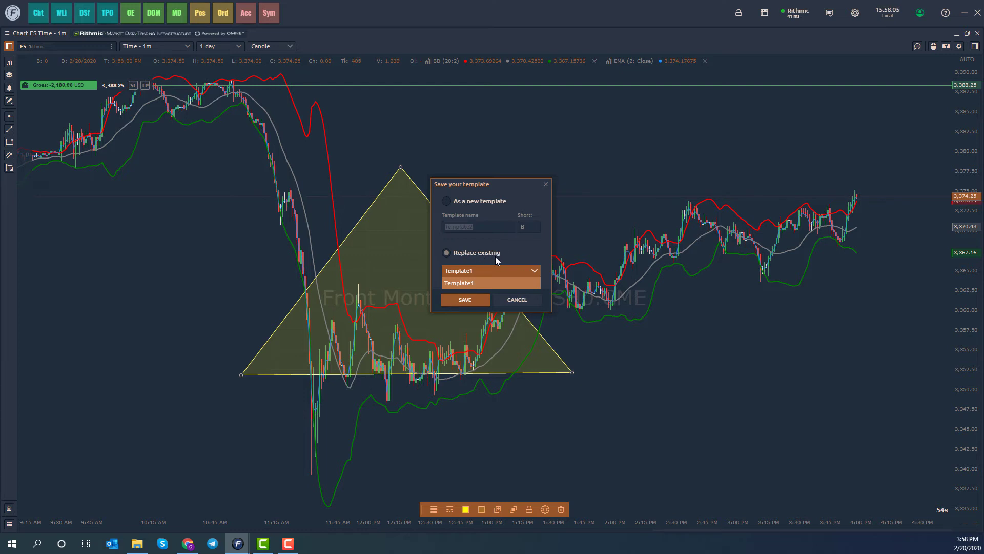
{"action": "left_click", "coordinate": [470, 270]}
{"action": "left_click", "coordinate": [454, 202]}
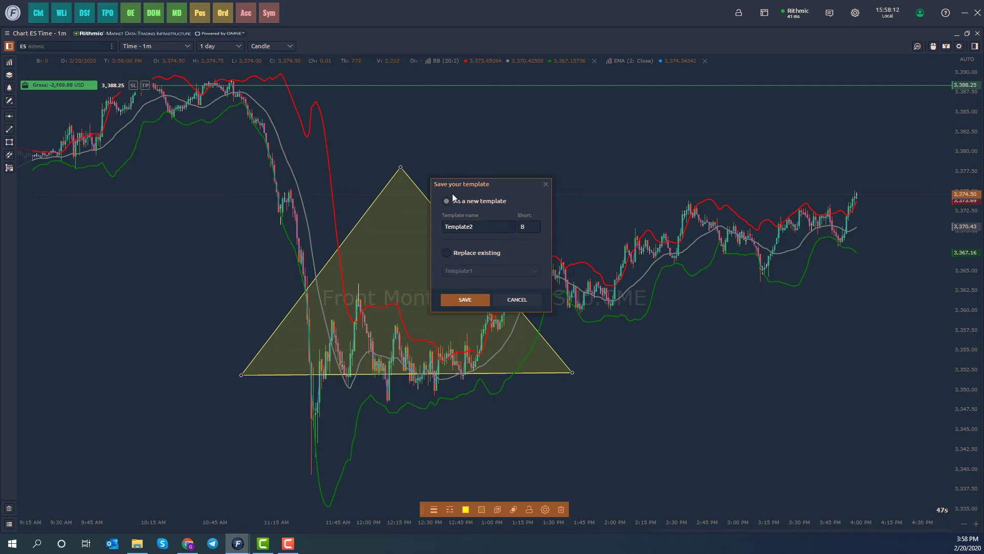
Step: Name the new template 'BB Bands + EMA + TRI' with short code BET and save it
{"action": "double_click", "coordinate": [446, 226]}
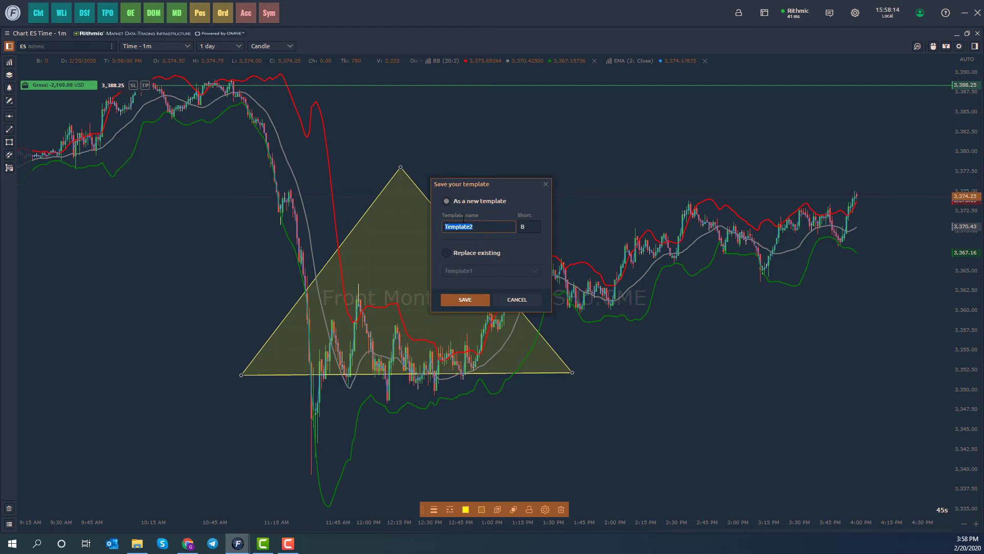
{"action": "type", "text": "BB Bands + "}
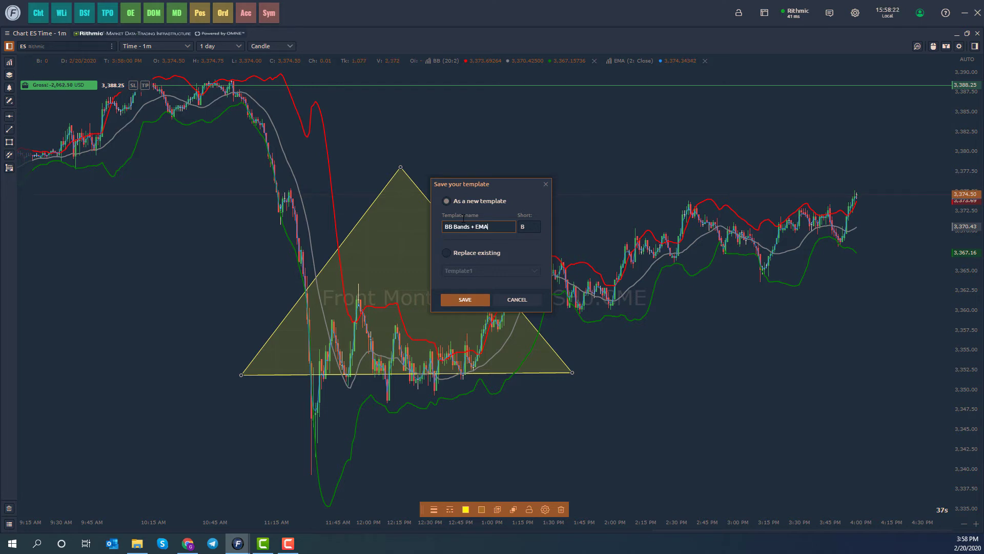
{"action": "type", "text": "EMA = TRI"}
{"action": "key", "text": "Left"}
{"action": "key", "text": "BackSpace"}
{"action": "type", "text": "+"}
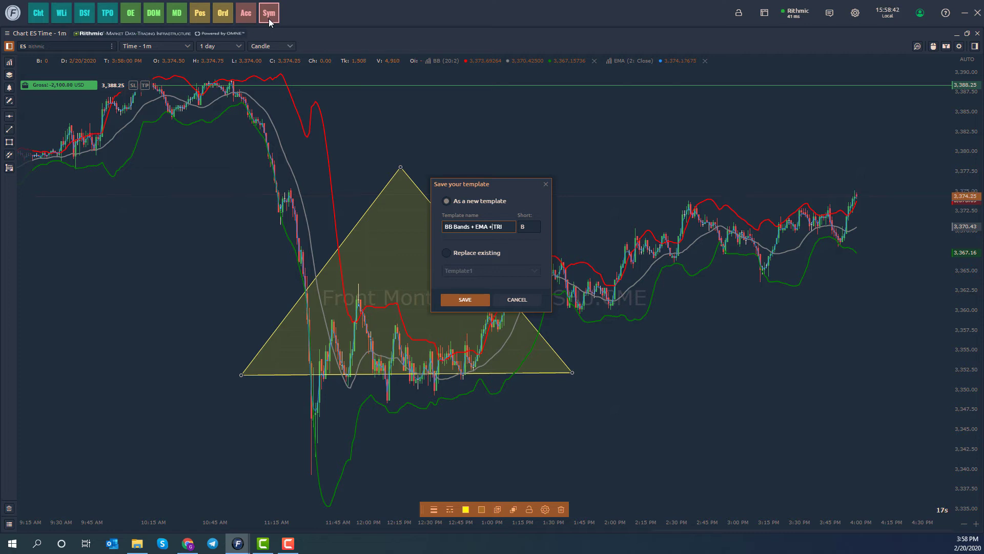
{"action": "left_click", "coordinate": [530, 228]}
{"action": "key", "text": "BackSpace"}
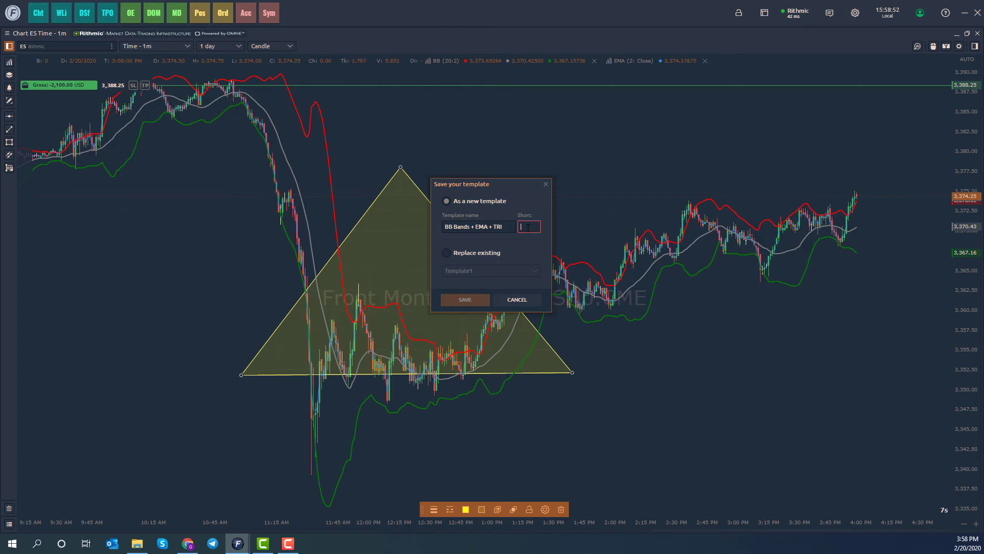
{"action": "type", "text": "BET"}
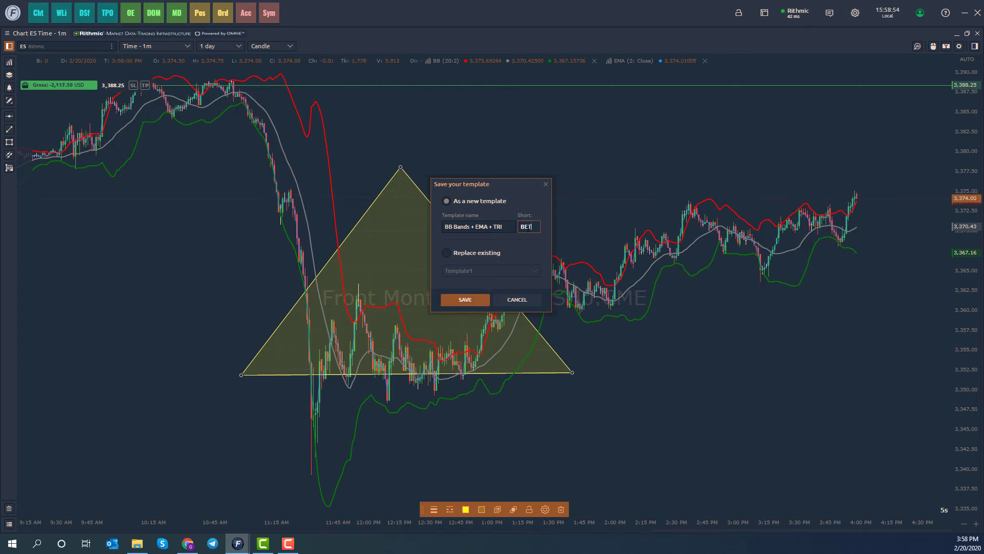
{"action": "left_click", "coordinate": [469, 300]}
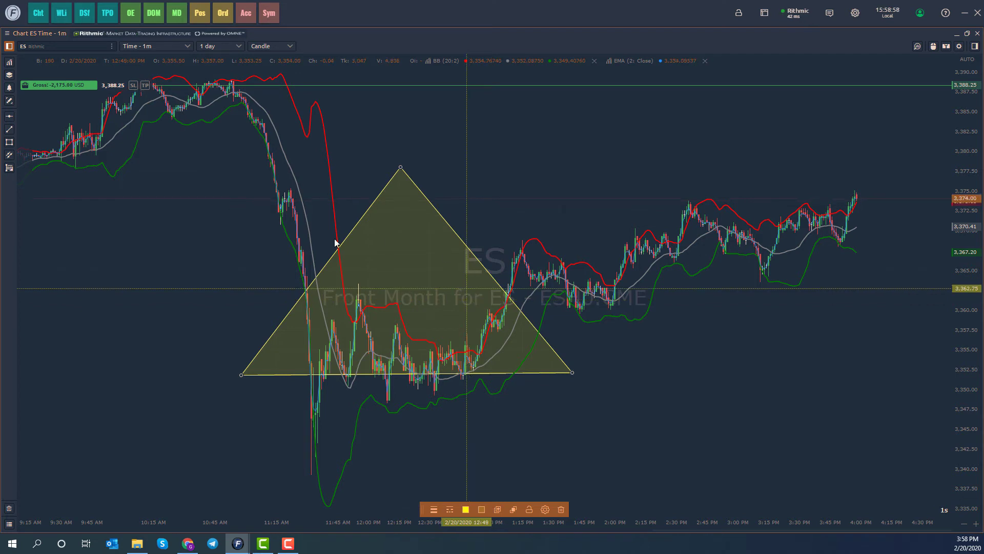
Step: Open a chart from the BET template and shrink its floating window to reveal the main chart
{"action": "left_click", "coordinate": [14, 19]}
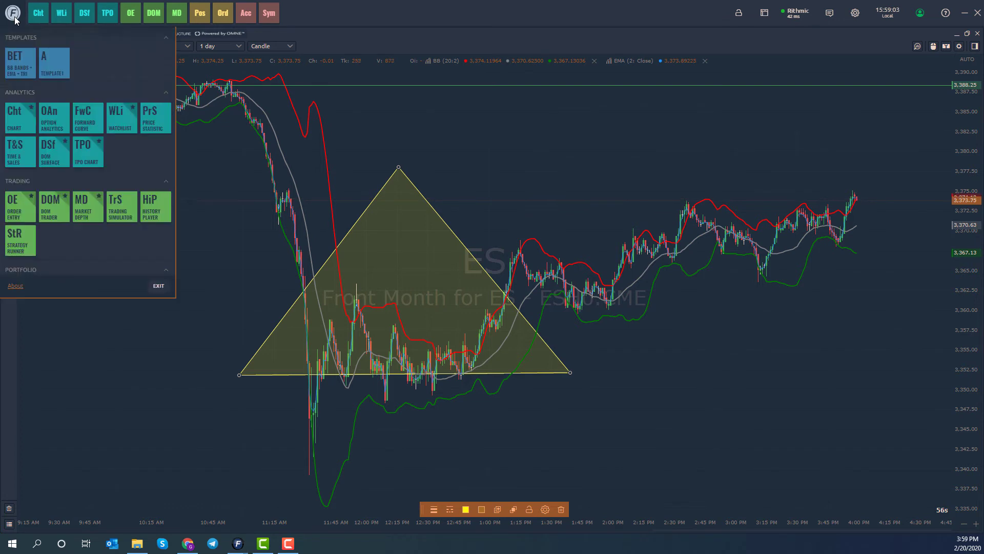
{"action": "left_click", "coordinate": [22, 68]}
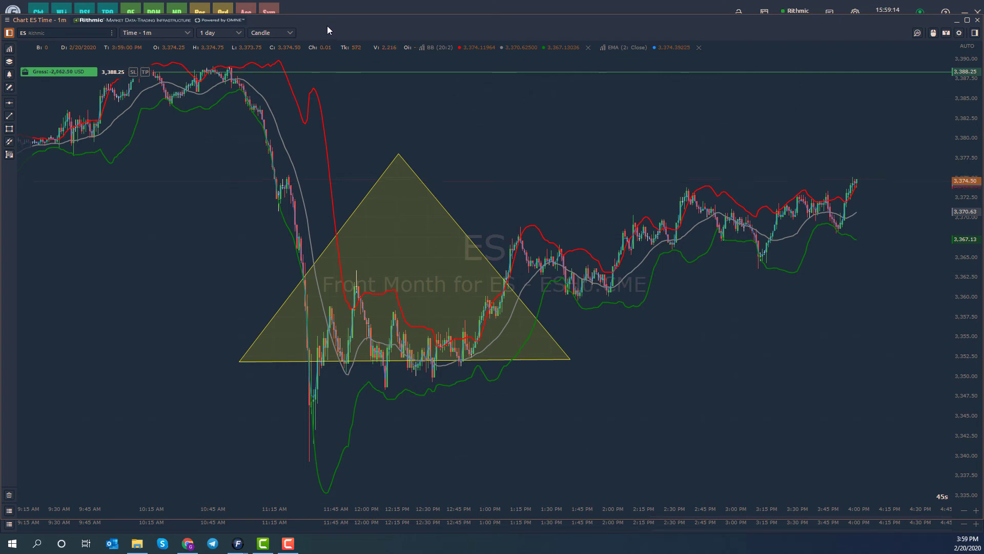
{"action": "left_click_drag", "start_coordinate": [364, 22], "coordinate": [409, 57]}
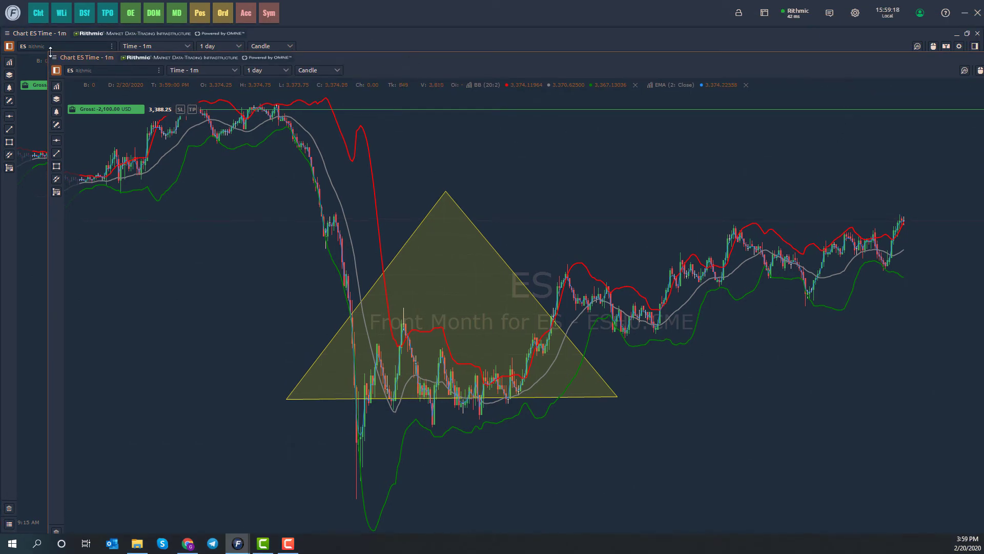
{"action": "left_click_drag", "start_coordinate": [46, 50], "coordinate": [486, 86]}
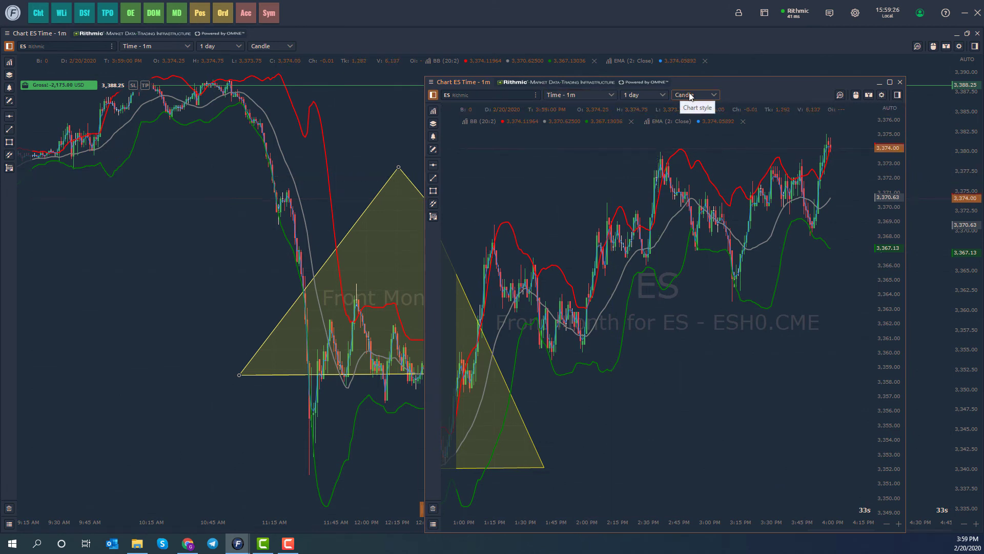
Step: Reopen the BET template chart, move its window left, then close it
{"action": "left_click", "coordinate": [12, 12]}
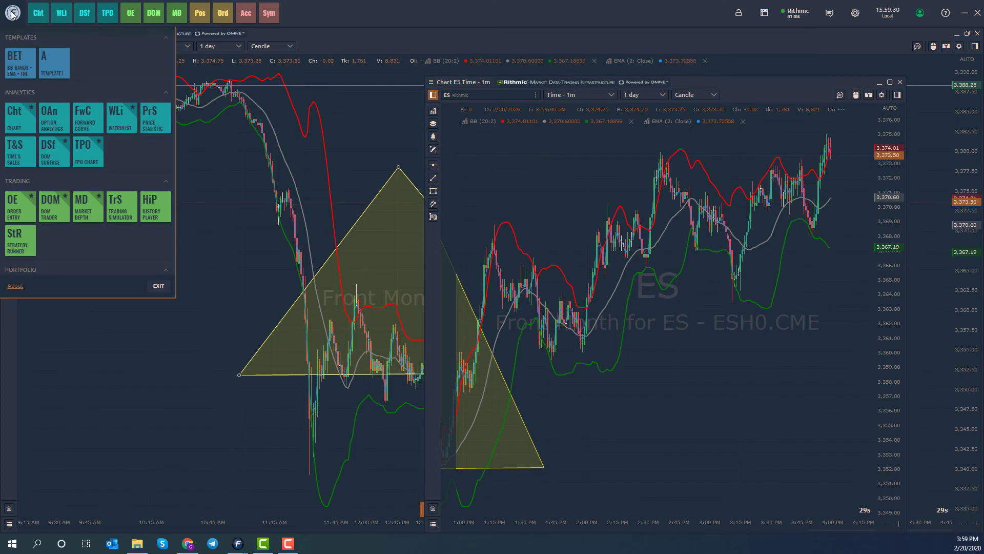
{"action": "left_click", "coordinate": [18, 60]}
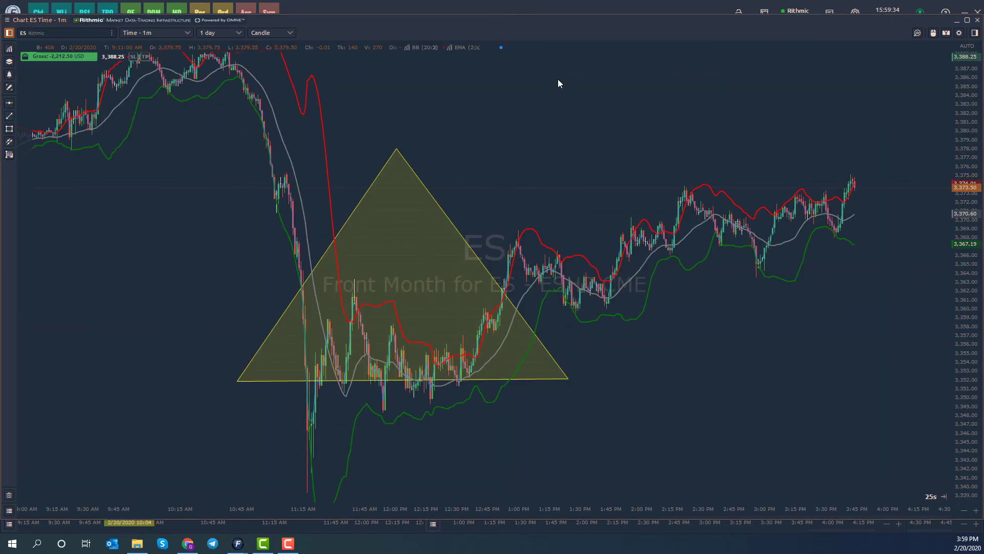
{"action": "left_click", "coordinate": [967, 20]}
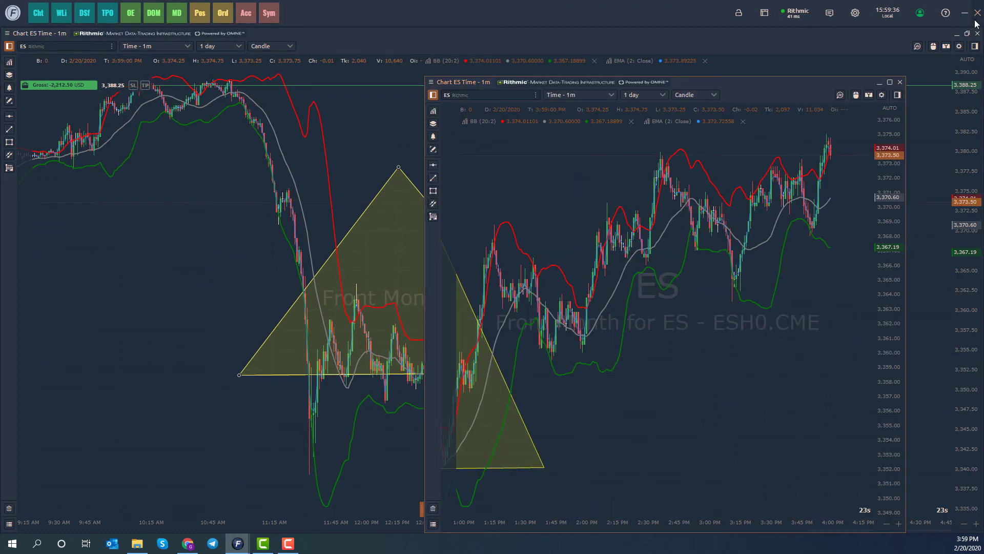
{"action": "left_click_drag", "start_coordinate": [759, 81], "coordinate": [682, 81]}
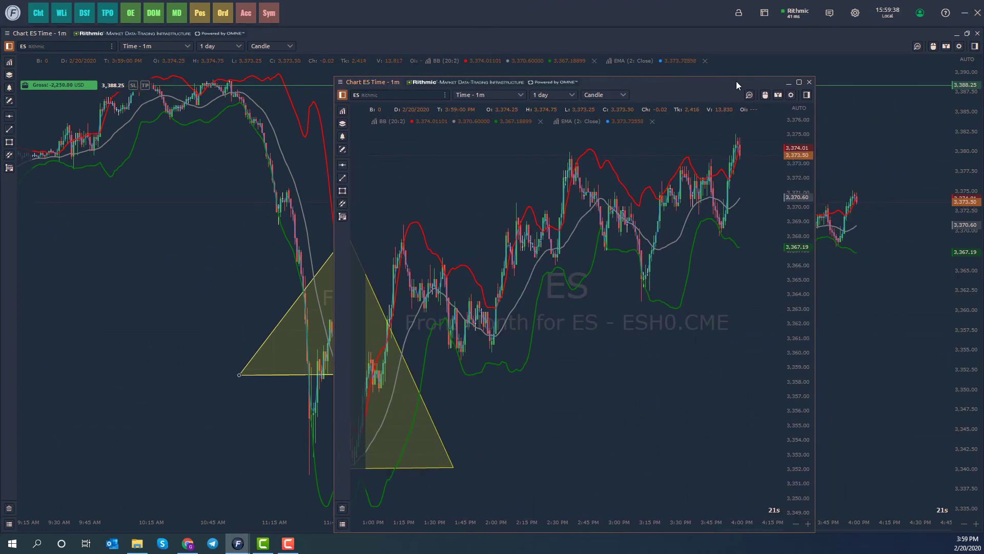
{"action": "left_click", "coordinate": [809, 82]}
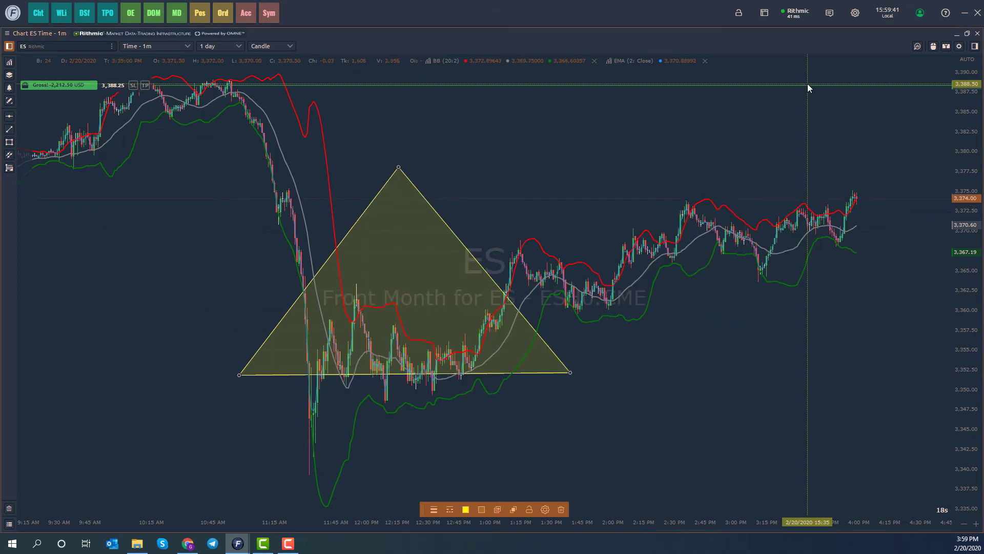
{"action": "left_click", "coordinate": [15, 15]}
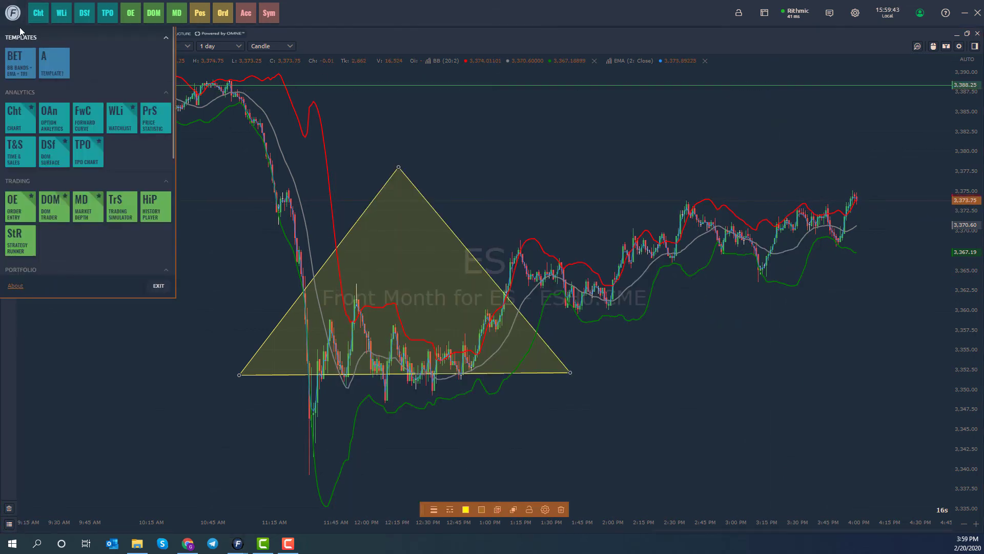
{"action": "left_click", "coordinate": [32, 54]}
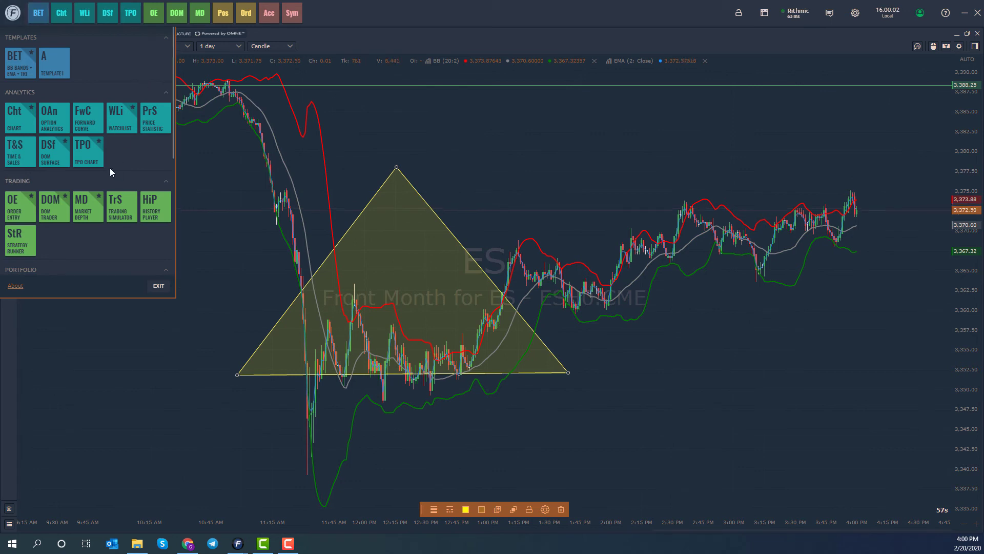
{"action": "left_click", "coordinate": [366, 16]}
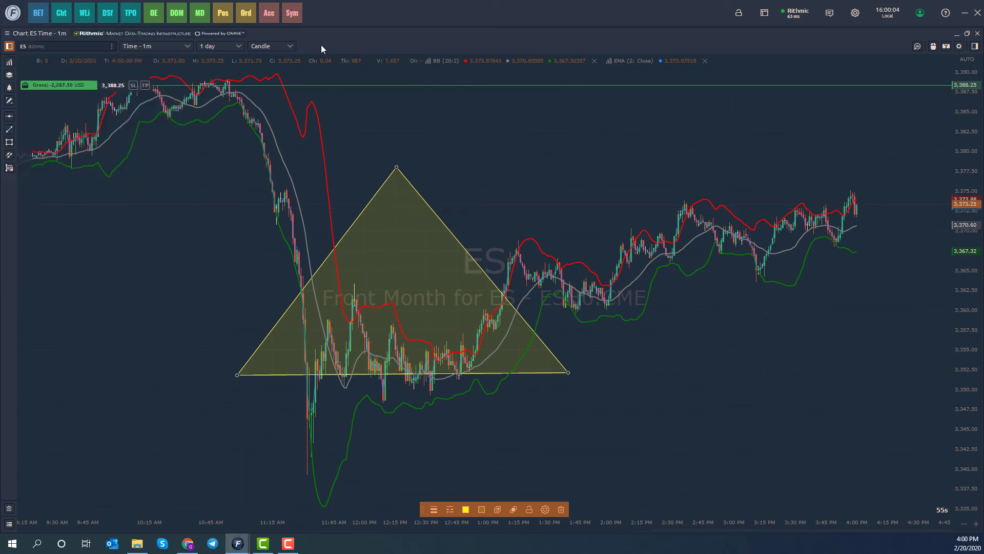
{"action": "left_click", "coordinate": [39, 16]}
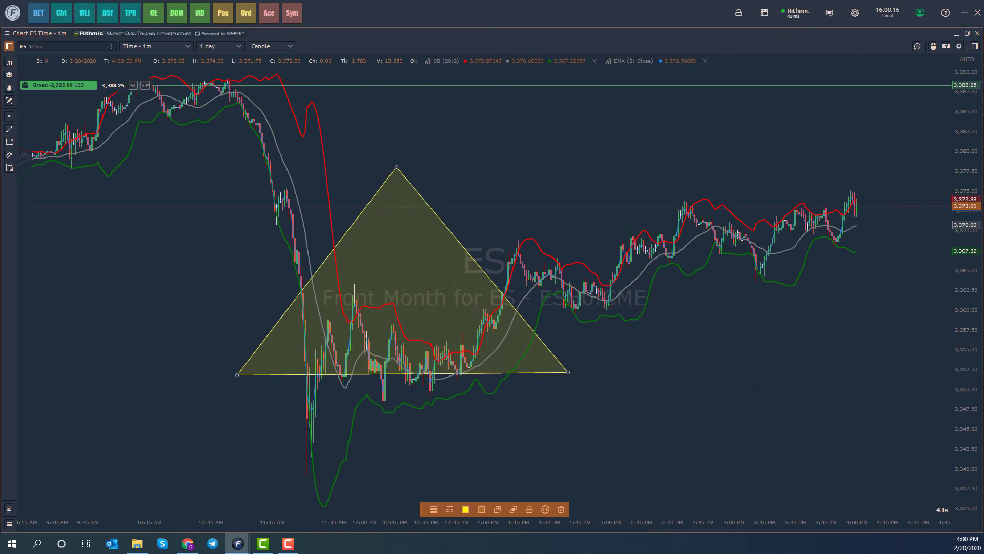
{"action": "left_click", "coordinate": [13, 13]}
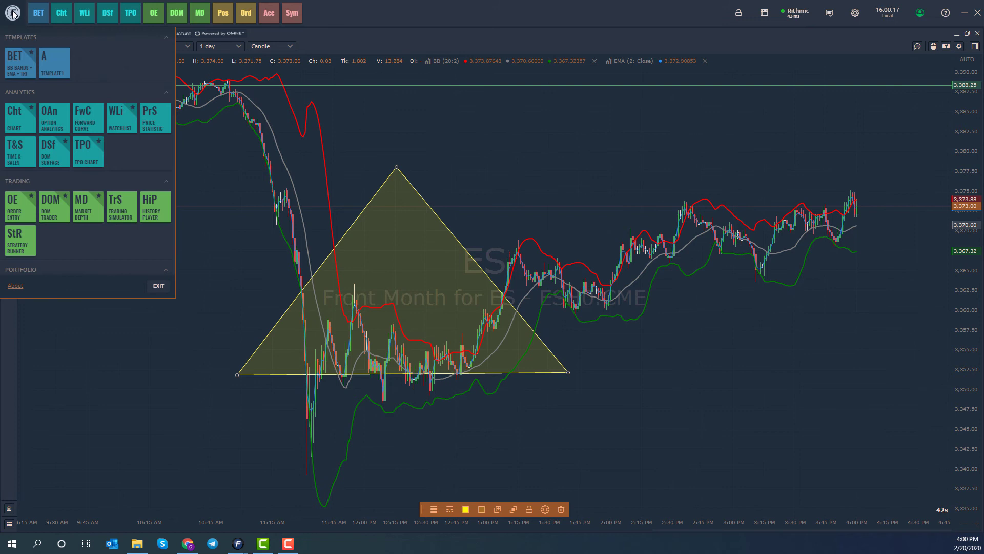
{"action": "right_click", "coordinate": [22, 62]}
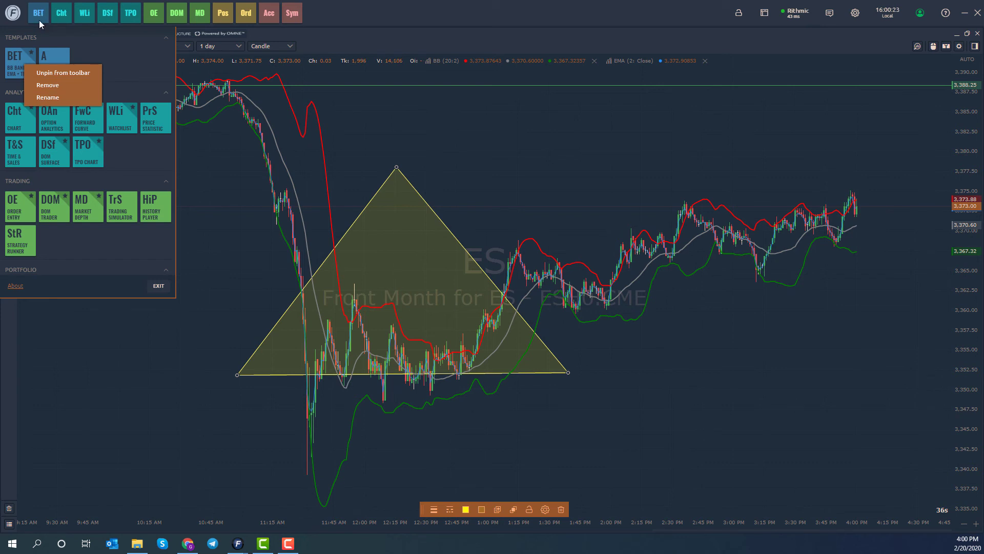
{"action": "left_click", "coordinate": [63, 72]}
{"action": "right_click", "coordinate": [17, 62]}
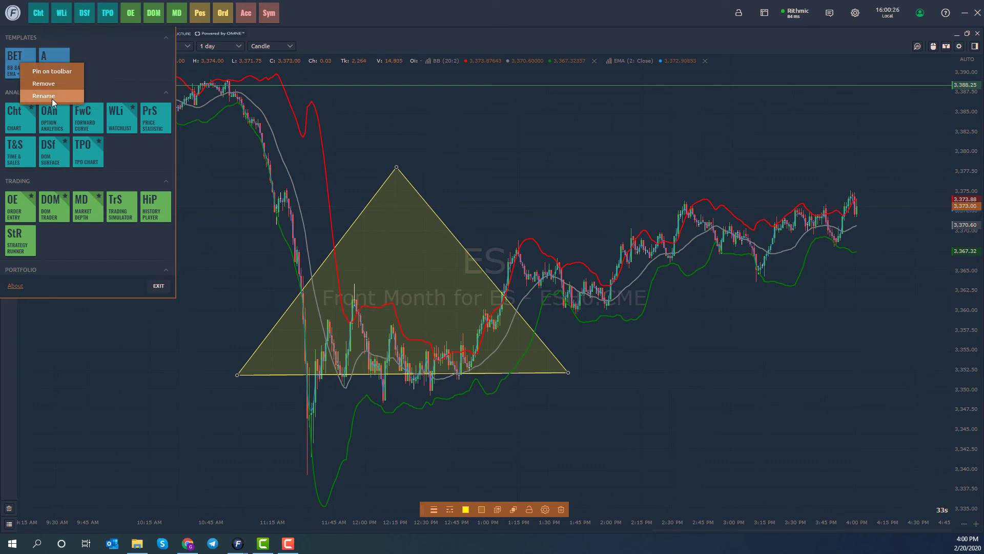
{"action": "left_click", "coordinate": [53, 98]}
{"action": "left_click", "coordinate": [509, 242]}
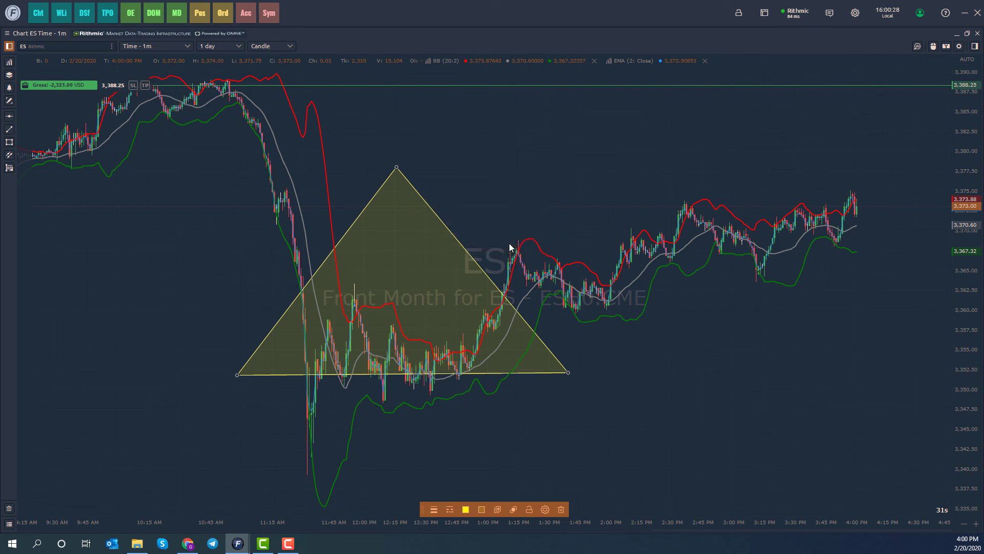
Step: Open Save as template, review the existing templates, then cancel
{"action": "left_click", "coordinate": [7, 34]}
{"action": "left_click", "coordinate": [51, 88]}
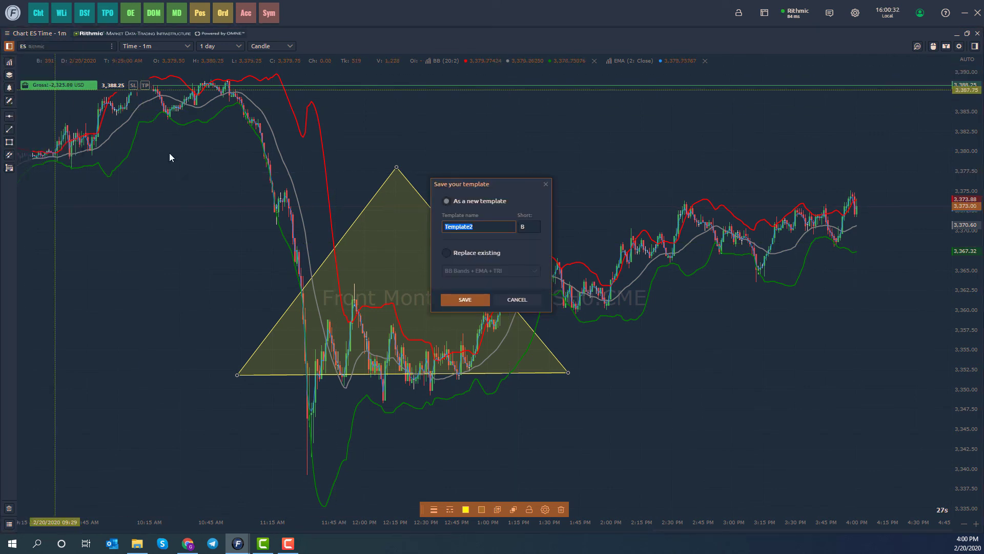
{"action": "left_click", "coordinate": [459, 253]}
{"action": "left_click", "coordinate": [464, 269]}
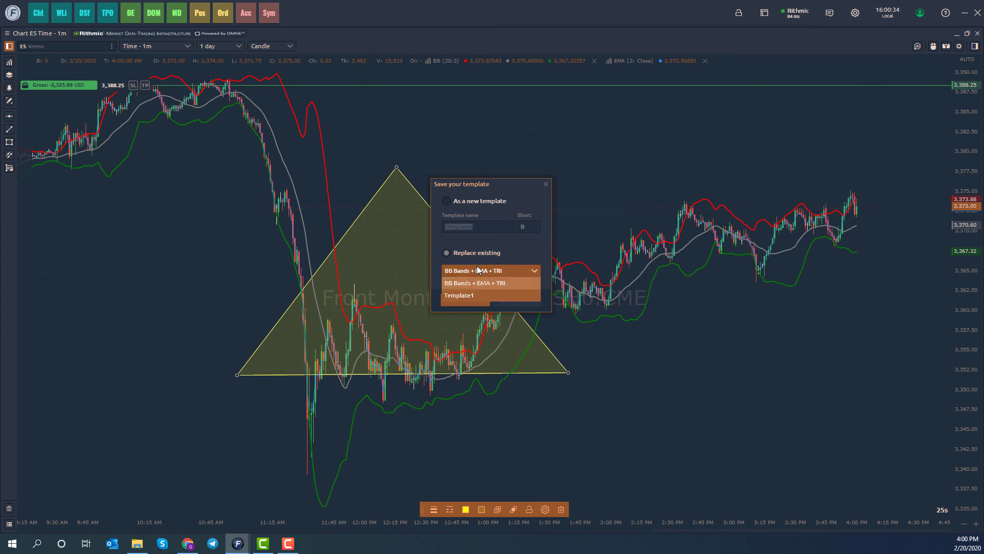
{"action": "left_click", "coordinate": [516, 250]}
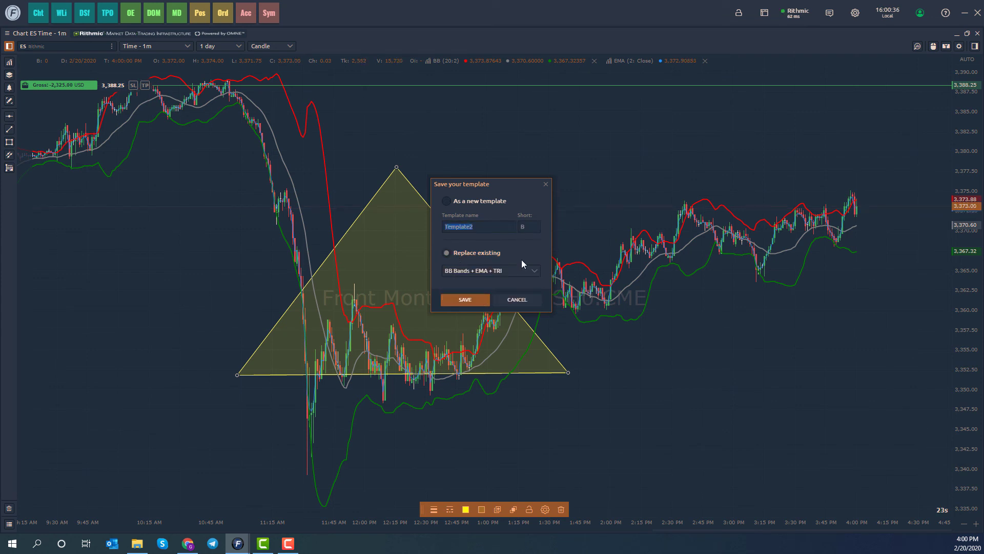
{"action": "left_click", "coordinate": [522, 298]}
Step: Select the triangle drawing and delete it from the ES chart
{"action": "left_click", "coordinate": [447, 234]}
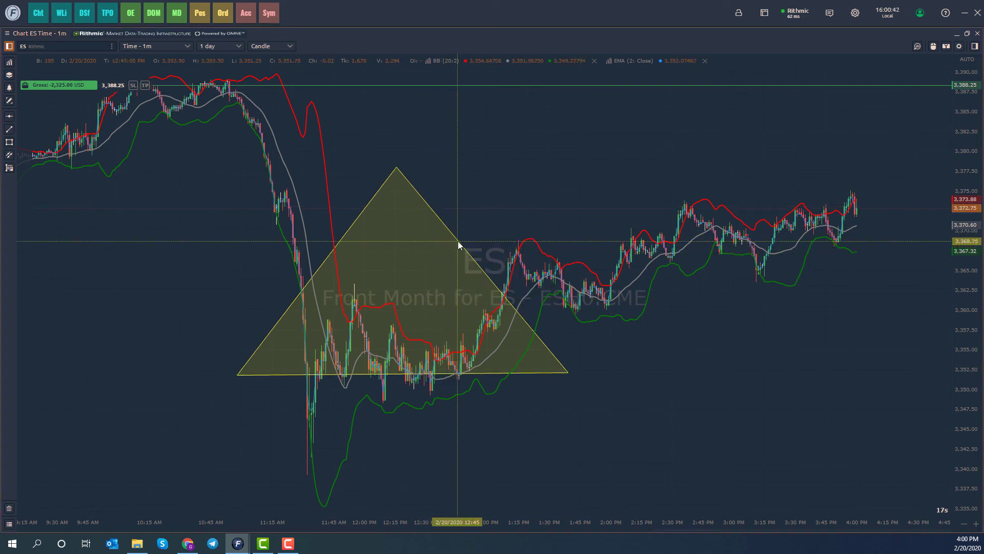
{"action": "left_click", "coordinate": [457, 242]}
{"action": "key", "text": "Delete"}
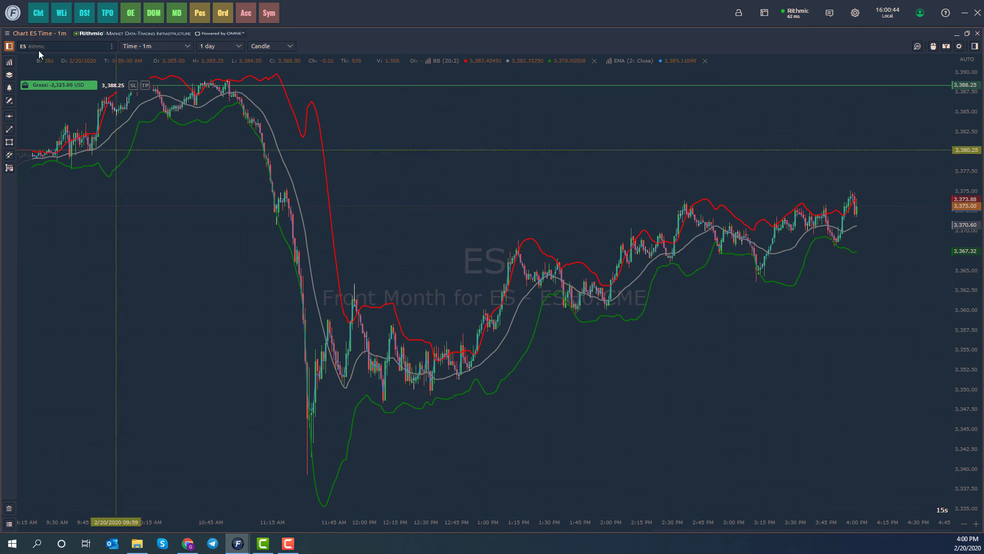
Step: Save the triangle-free chart over the existing 'BB Bands + EMA + TRI' template
{"action": "left_click", "coordinate": [7, 34]}
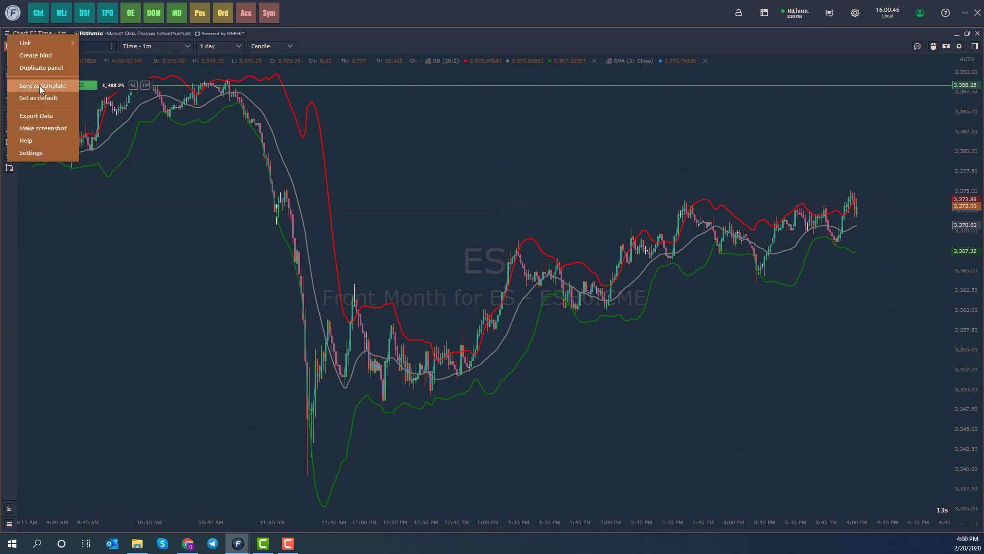
{"action": "left_click", "coordinate": [39, 85]}
{"action": "left_click", "coordinate": [447, 252]}
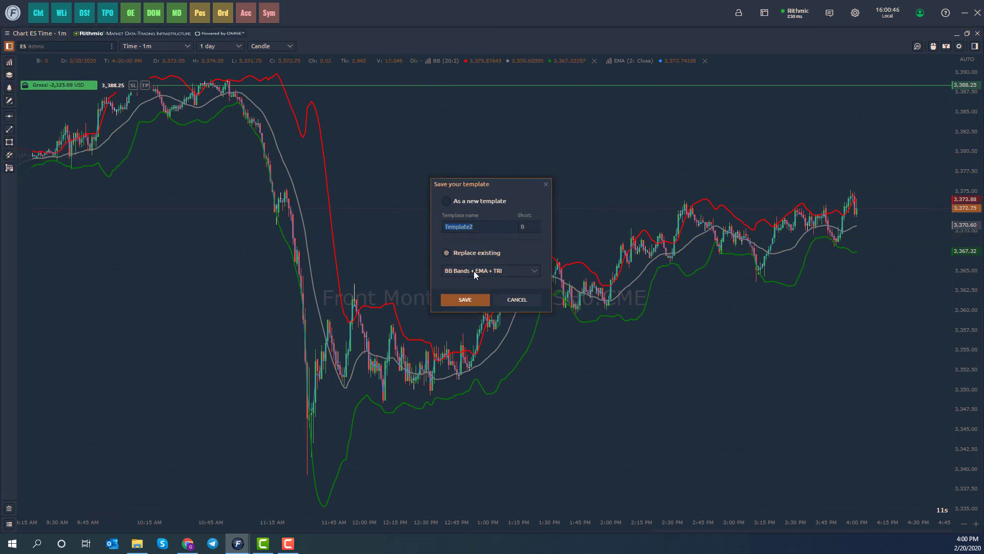
{"action": "left_click", "coordinate": [465, 300]}
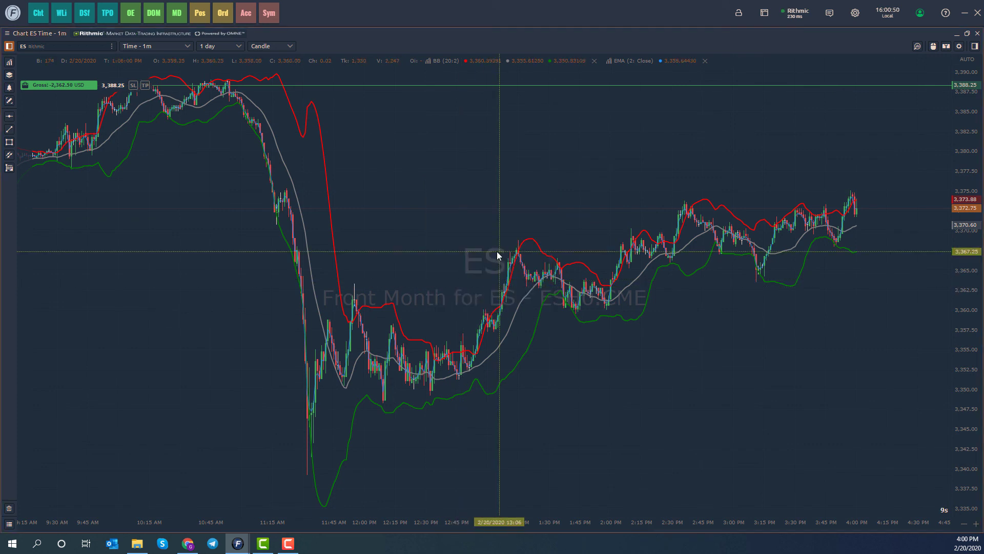
{"action": "left_click", "coordinate": [13, 13]}
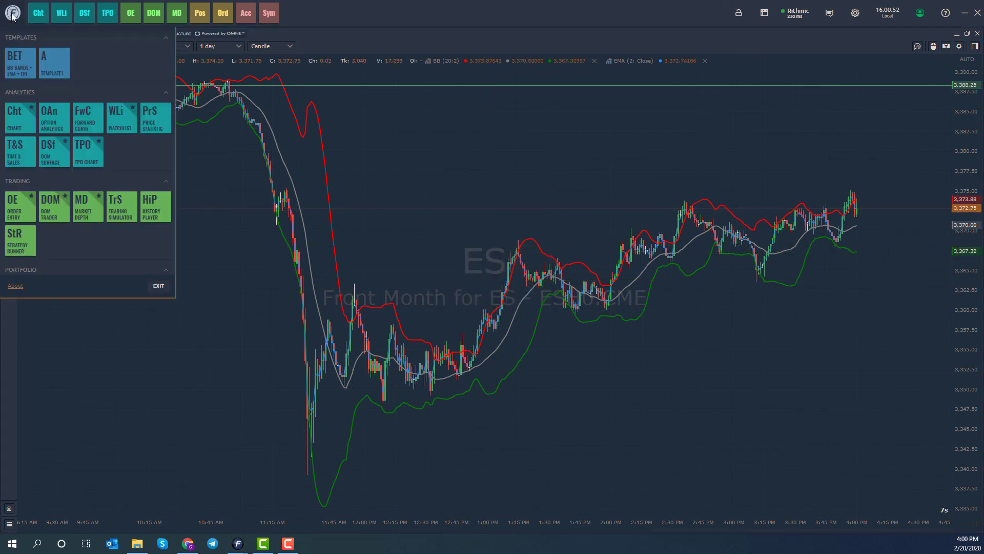
Step: Open a chart from the updated BET template, move it aside to inspect, then close it
{"action": "left_click", "coordinate": [18, 67]}
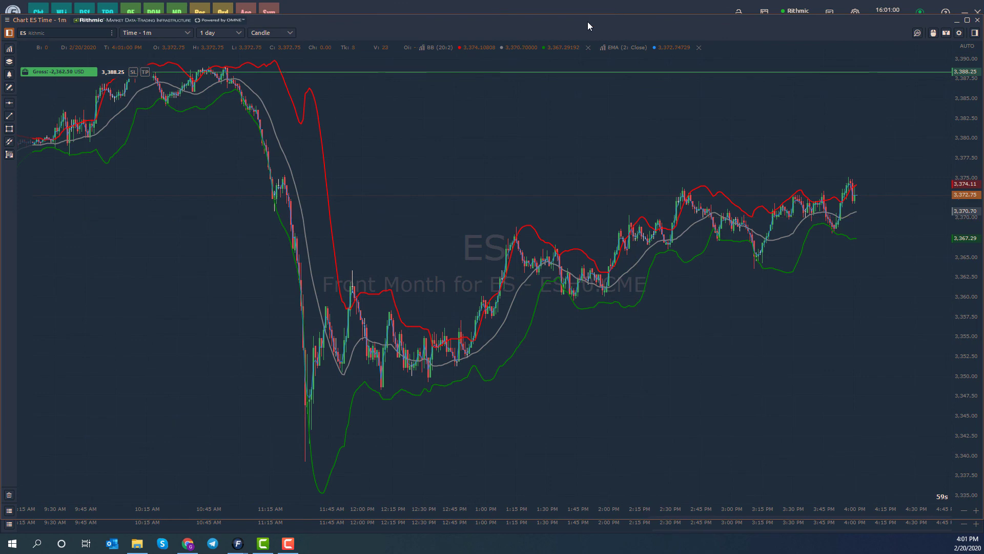
{"action": "left_click_drag", "start_coordinate": [787, 160], "coordinate": [494, 213]}
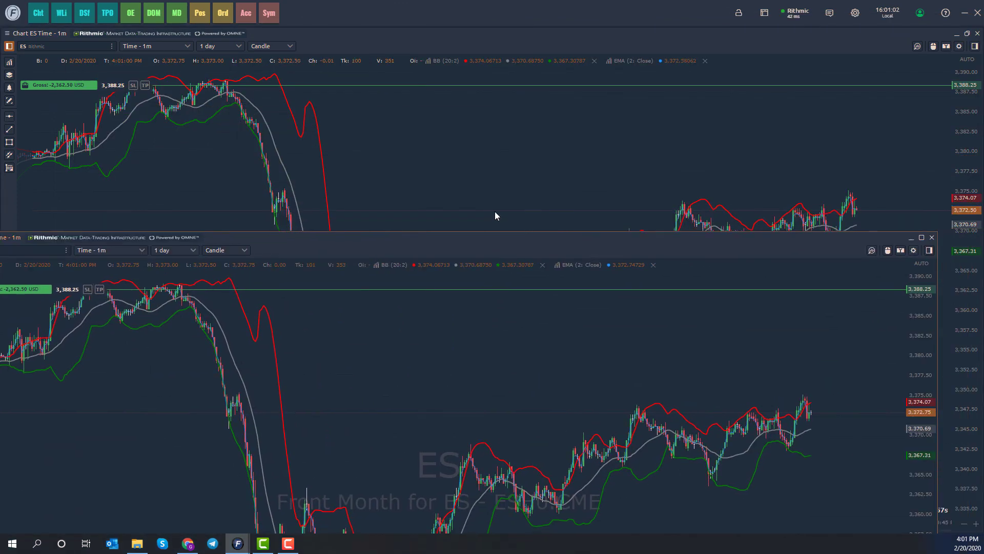
{"action": "left_click", "coordinate": [887, 216]}
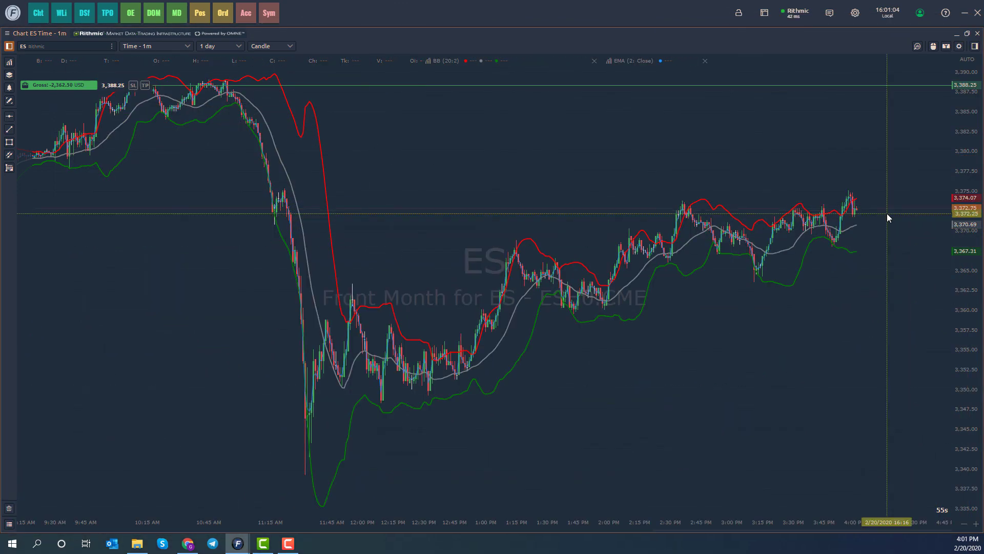